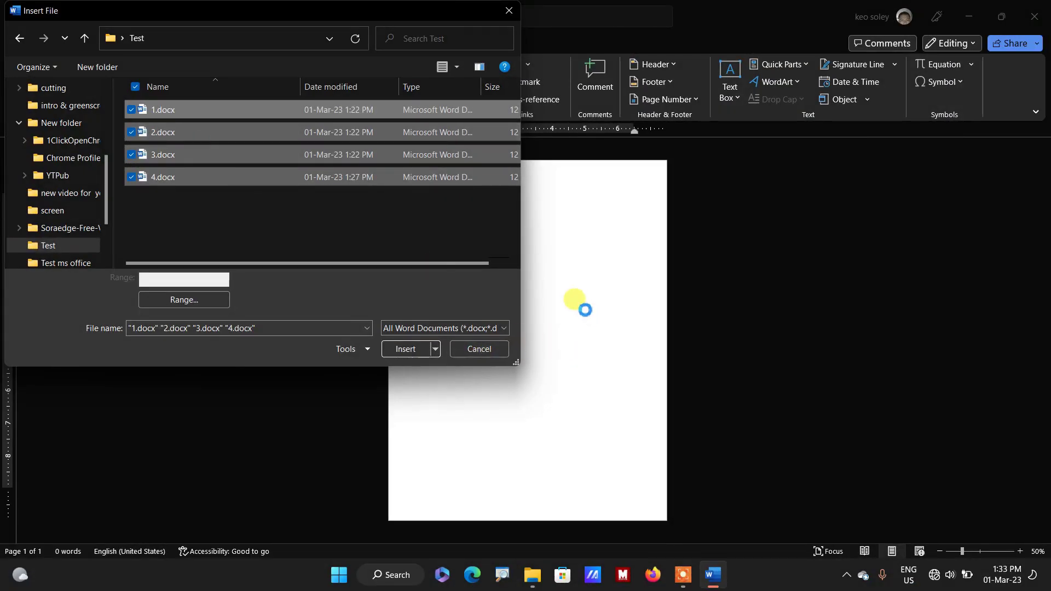
Insert the selected 1.docx–4.docx files into the document and scroll through the result.
{"action": "left_click", "coordinate": [411, 355]}
{"action": "scroll", "coordinate": [412, 357], "scroll_direction": "up", "scroll_amount": 3}
{"action": "mouse_move", "coordinate": [1044, 355]}
{"action": "left_mouse_down"}
{"action": "mouse_move", "coordinate": [1043, 199]}
{"action": "mouse_move", "coordinate": [1044, 380]}
{"action": "mouse_move", "coordinate": [1025, 507]}
{"action": "mouse_move", "coordinate": [1043, 433]}
{"action": "mouse_move", "coordinate": [1041, 490]}
{"action": "mouse_move", "coordinate": [1044, 203]}
{"action": "mouse_move", "coordinate": [1046, 481]}
{"action": "left_mouse_up"}
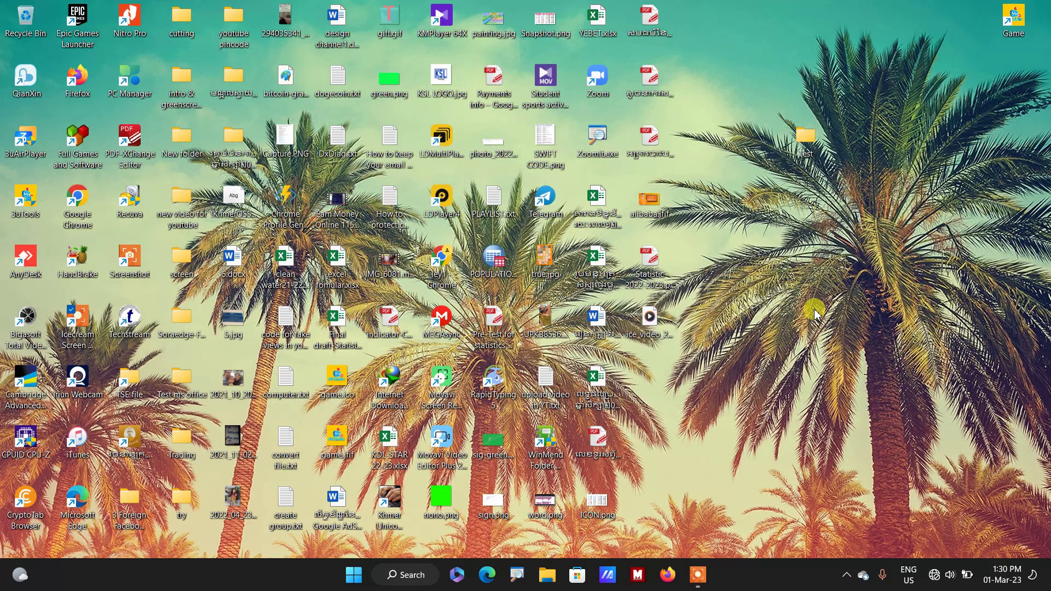
Open the desktop Test folder to list 1.docx through 4.docx.
{"action": "double_click", "coordinate": [805, 144]}
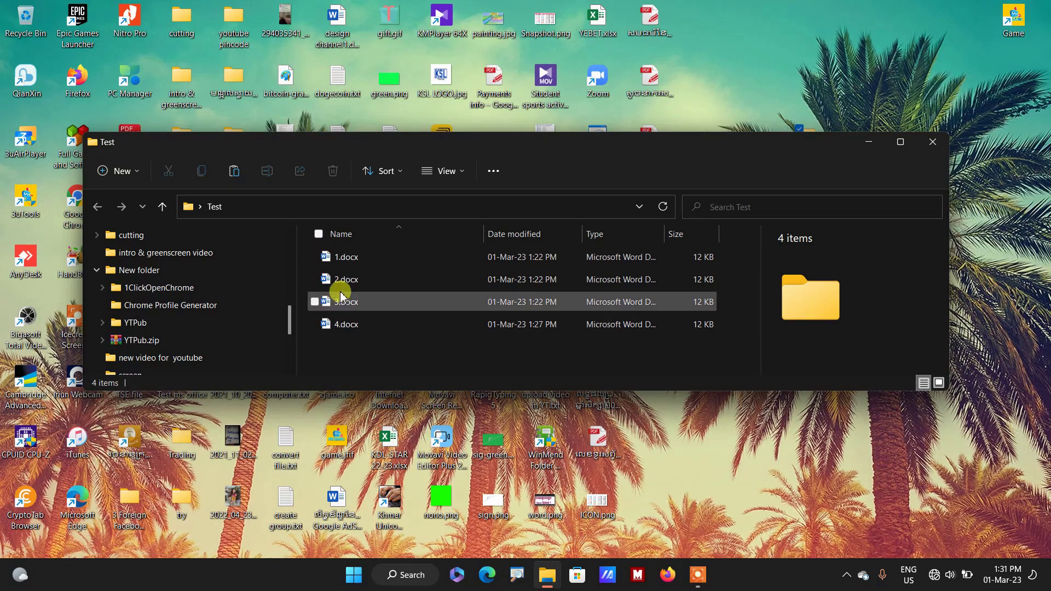
{"action": "double_click", "coordinate": [334, 260]}
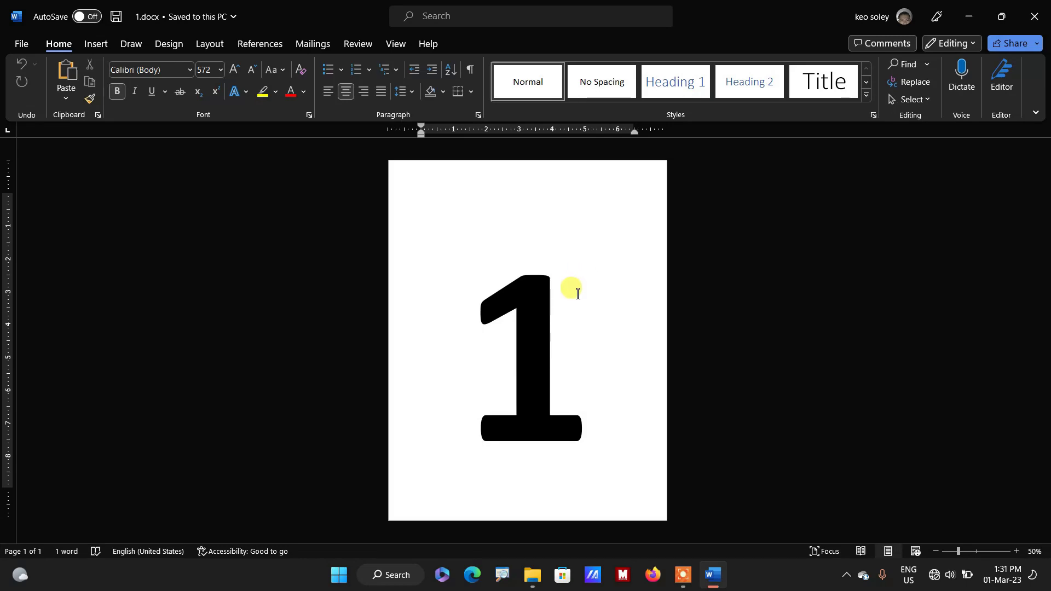
{"action": "left_click", "coordinate": [1044, 22]}
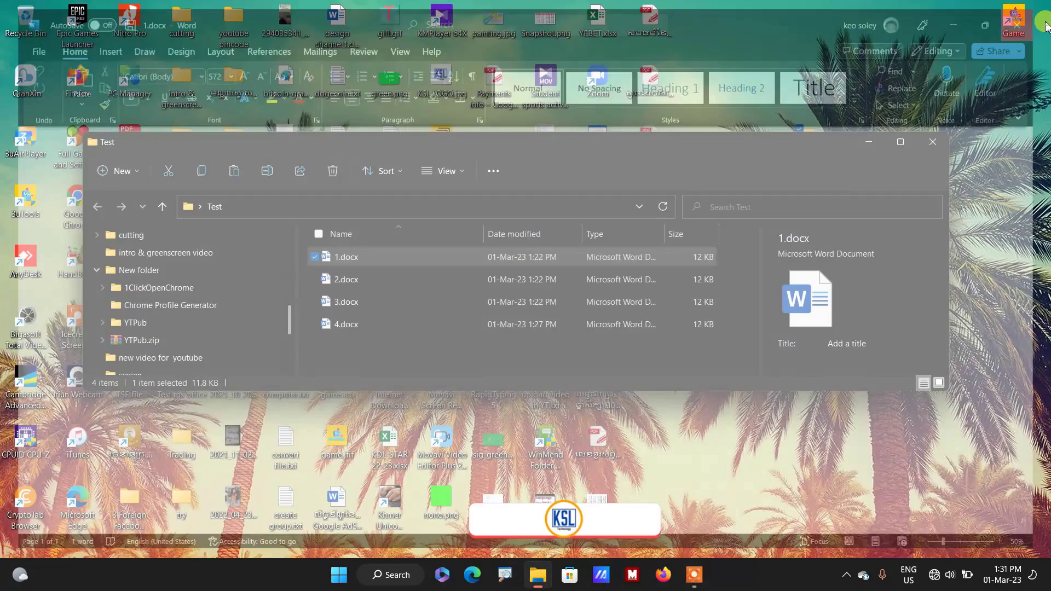
{"action": "double_click", "coordinate": [351, 282]}
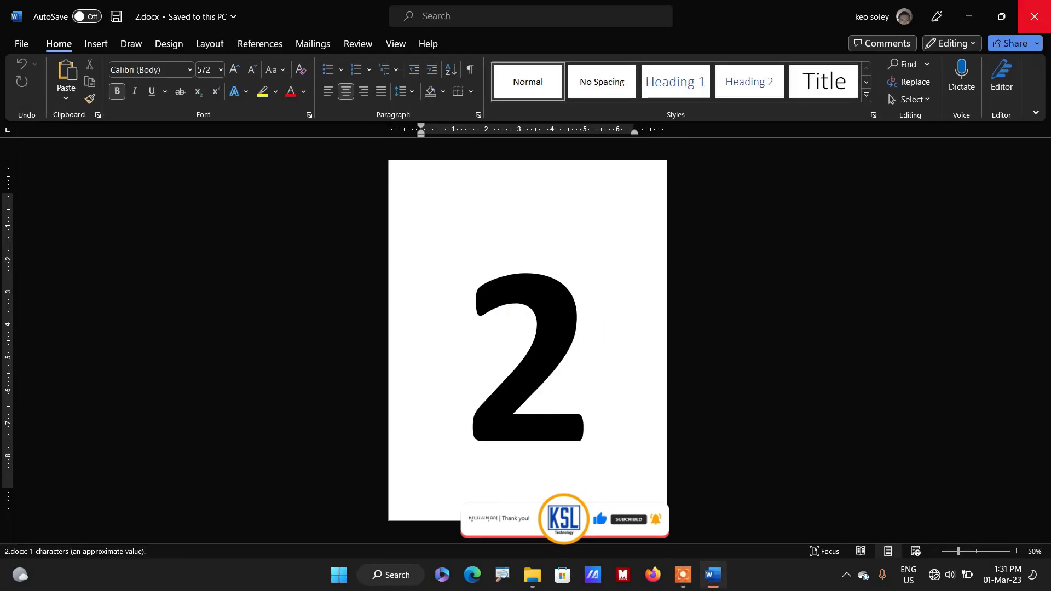
{"action": "left_click", "coordinate": [1036, 12]}
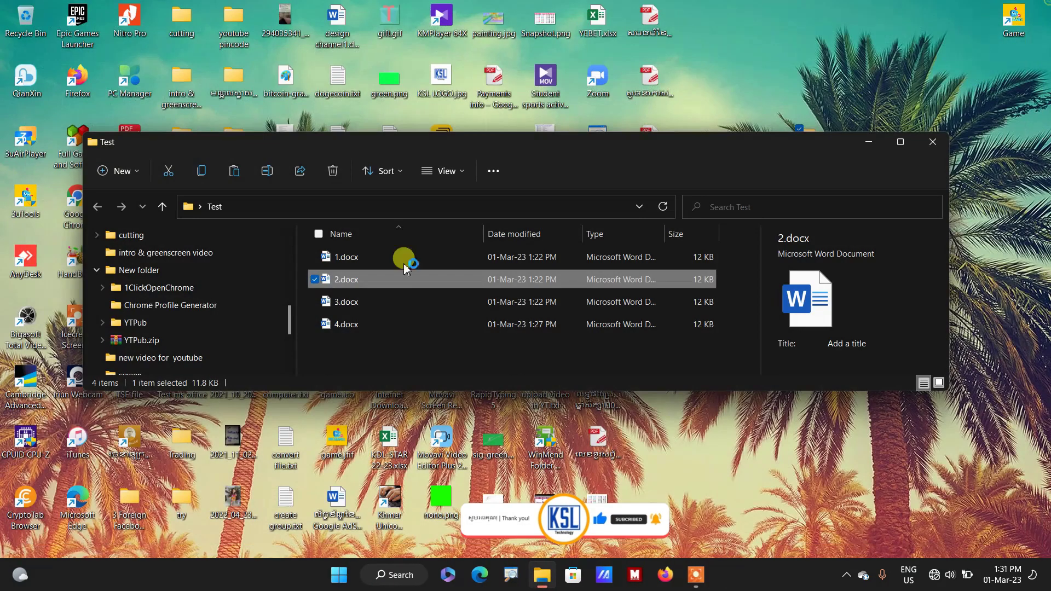
{"action": "double_click", "coordinate": [334, 301]}
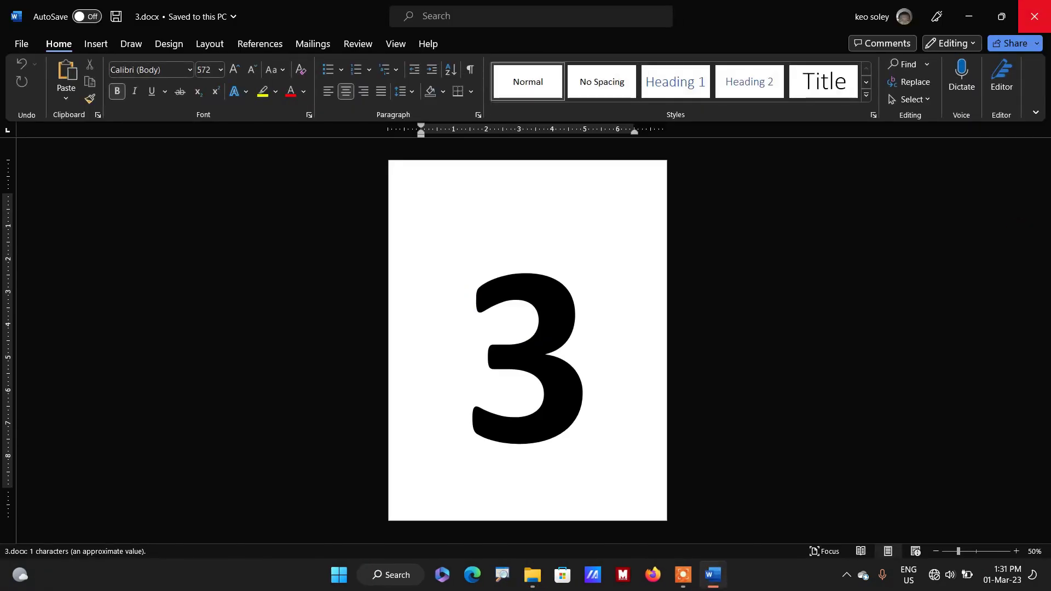
{"action": "left_click", "coordinate": [1035, 12]}
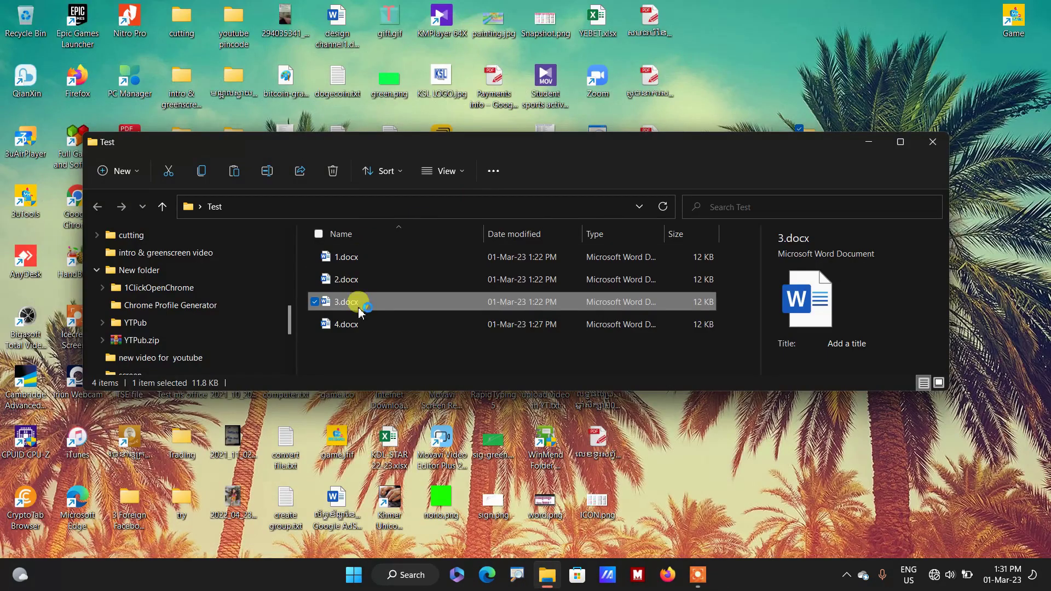
{"action": "double_click", "coordinate": [346, 324]}
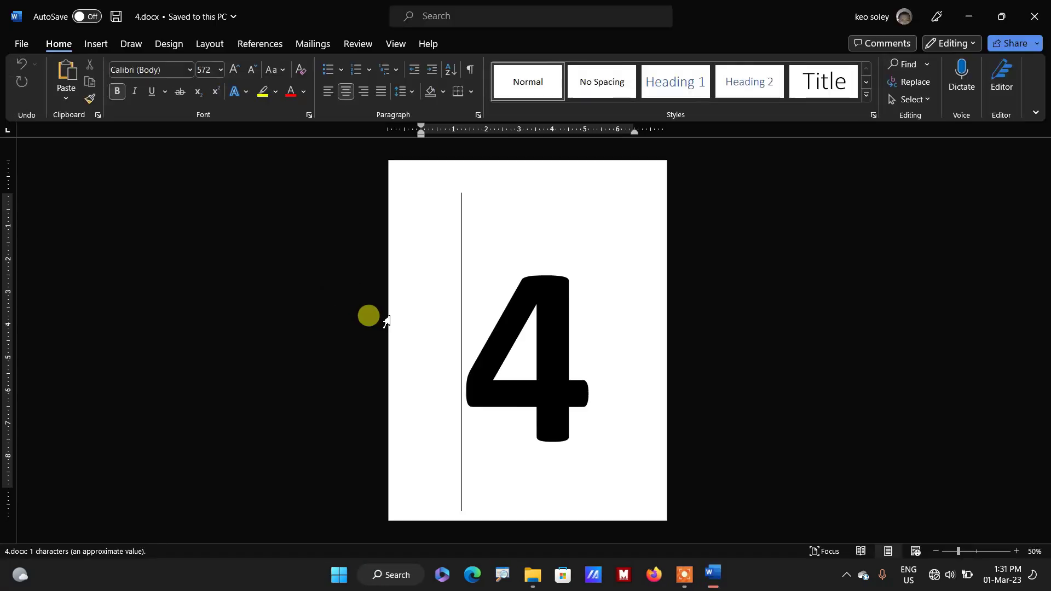
{"action": "left_click", "coordinate": [1034, 17]}
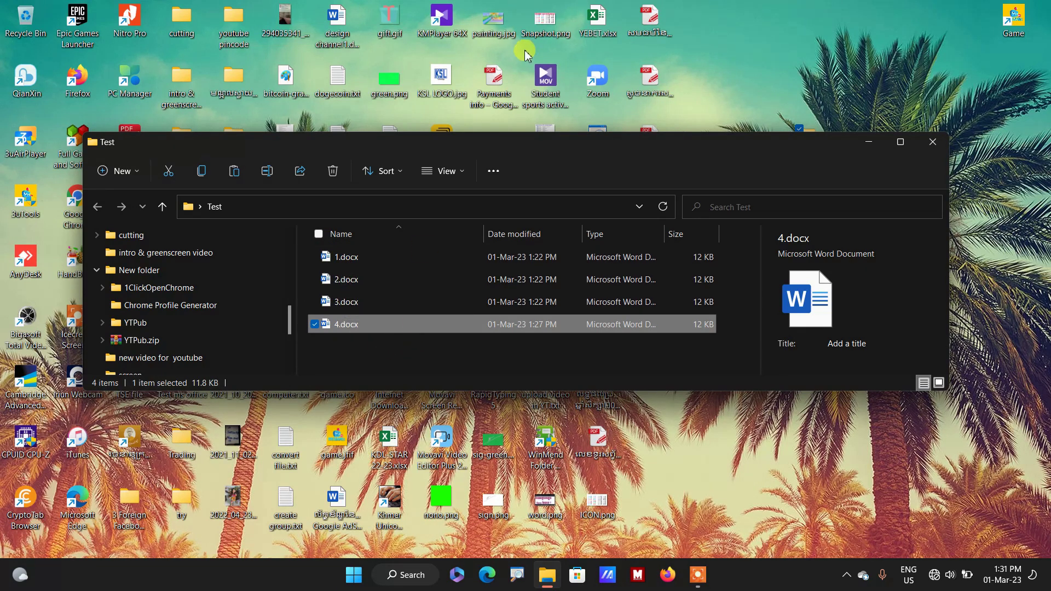
Move the Test folder window aside and launch Word from the Start menu.
{"action": "left_click_drag", "start_coordinate": [591, 144], "coordinate": [643, 64]}
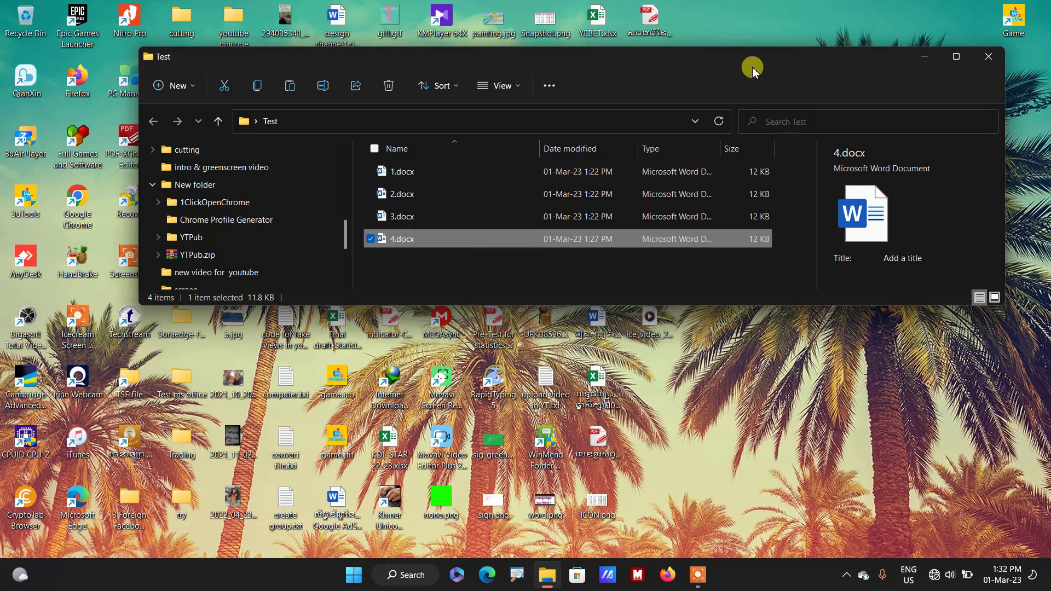
{"action": "left_click_drag", "start_coordinate": [752, 69], "coordinate": [780, 112]}
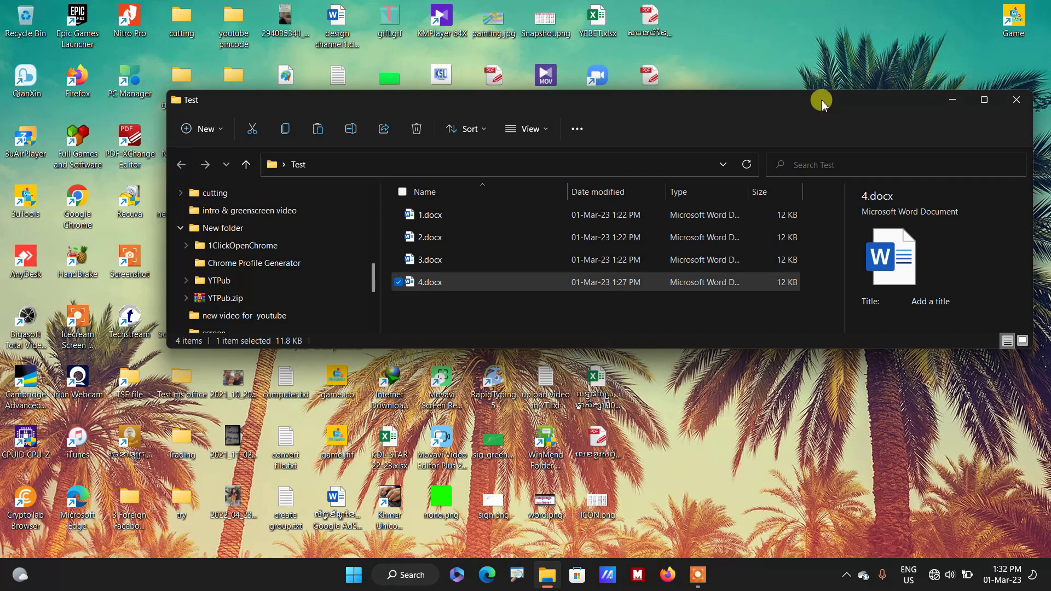
{"action": "left_click_drag", "start_coordinate": [821, 100], "coordinate": [742, 65]}
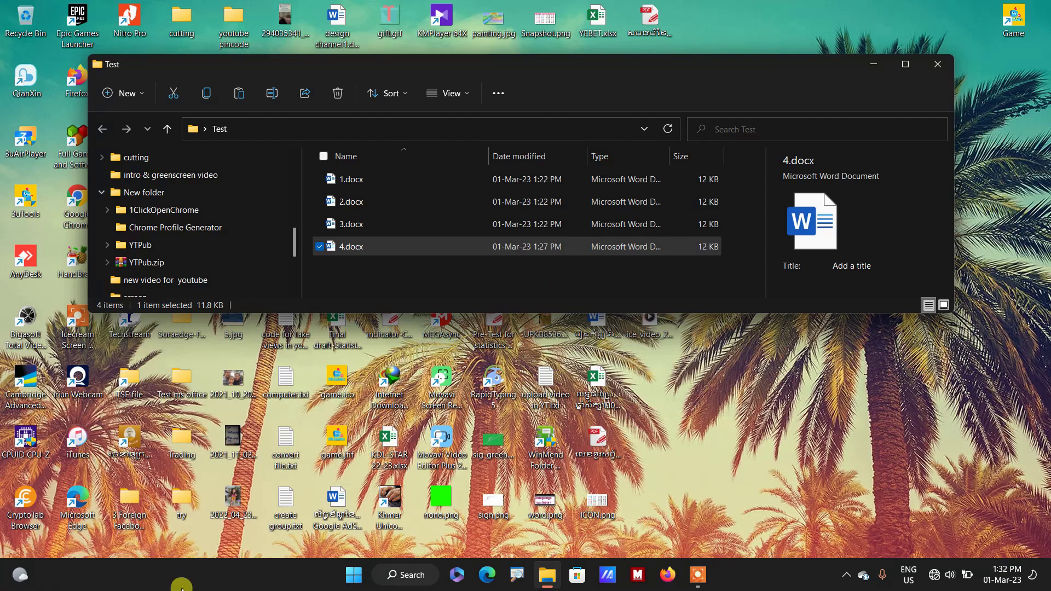
{"action": "left_click", "coordinate": [353, 576]}
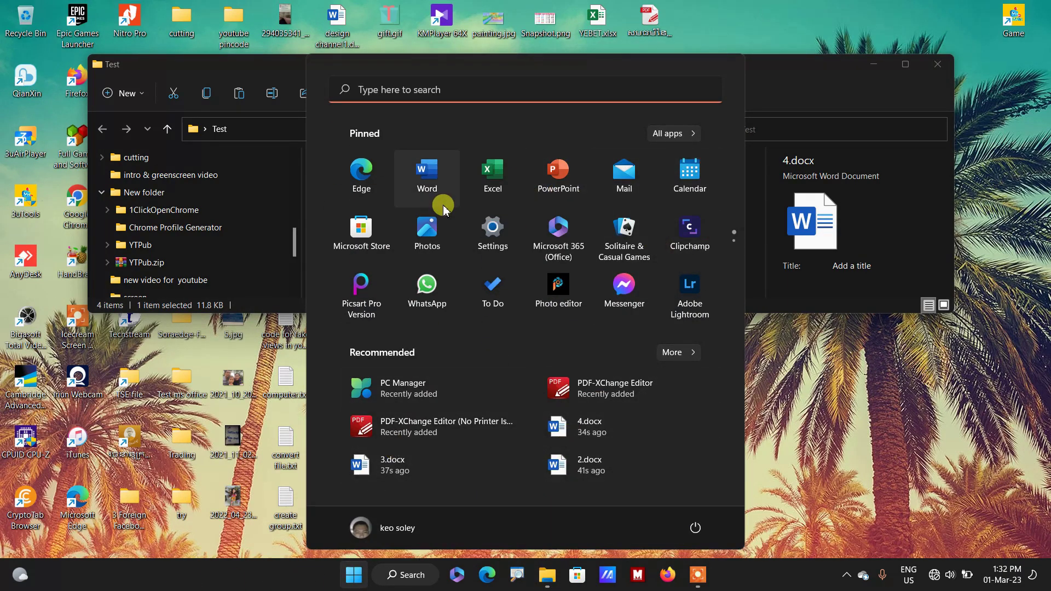
{"action": "left_click", "coordinate": [430, 188]}
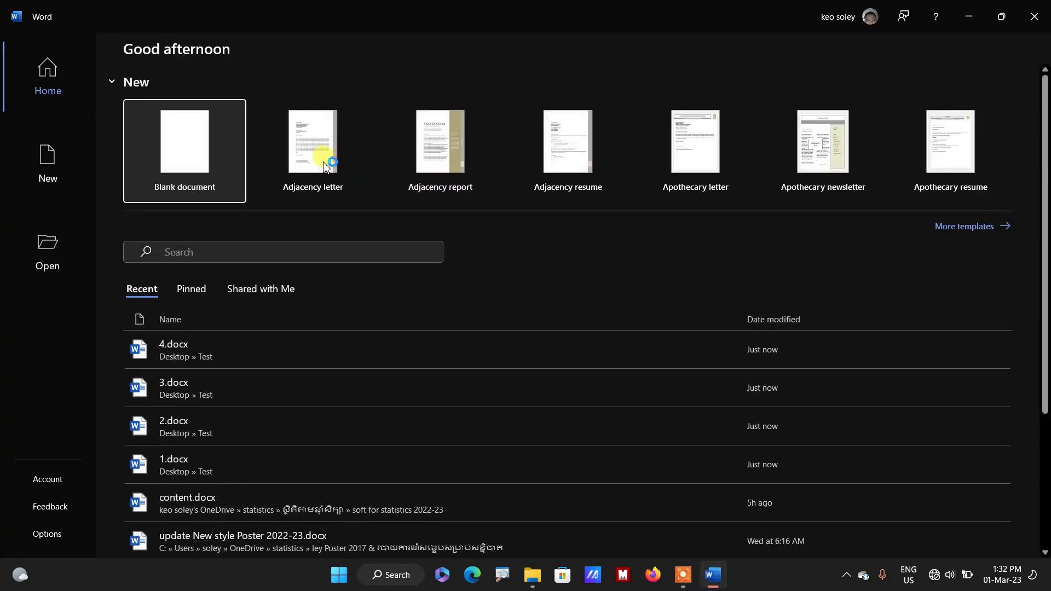
Create a new blank document (Document1) and show the Insert tab.
{"action": "left_click", "coordinate": [165, 161]}
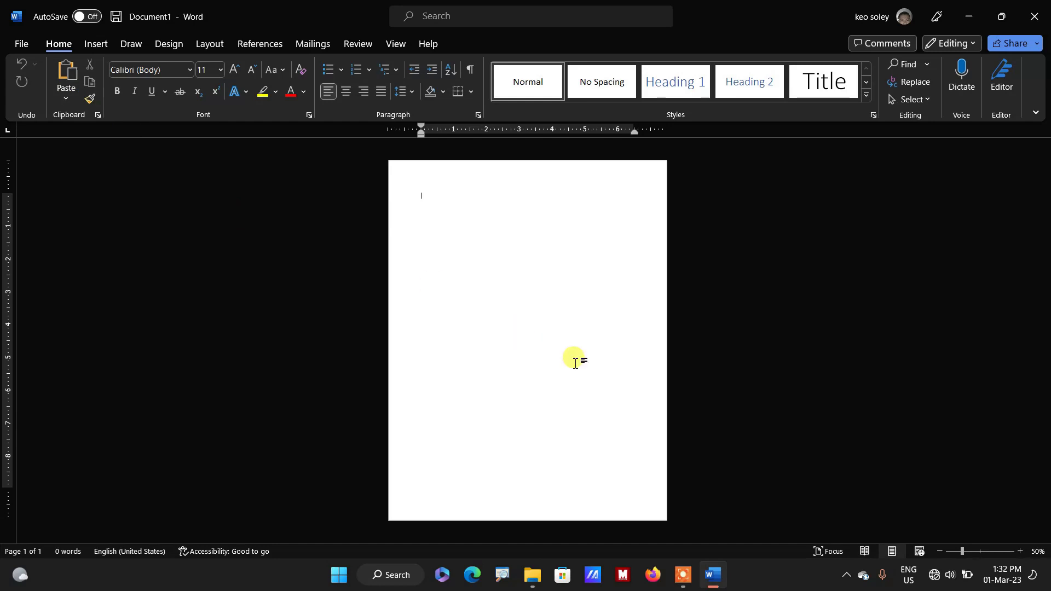
{"action": "left_click", "coordinate": [102, 48]}
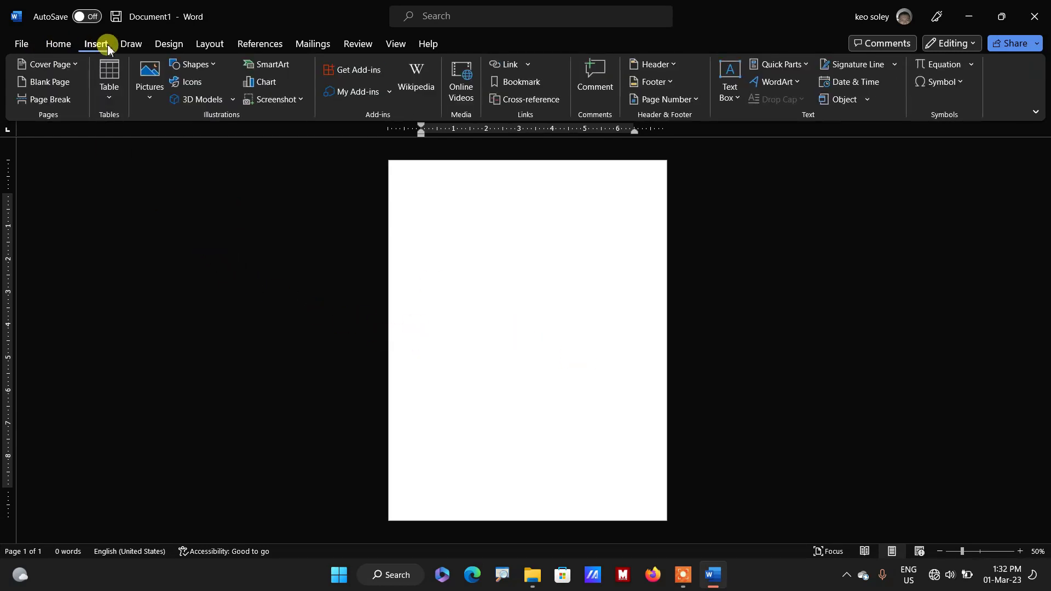
Choose Object > Text from File to bring up the Insert File dialog.
{"action": "left_click", "coordinate": [867, 101]}
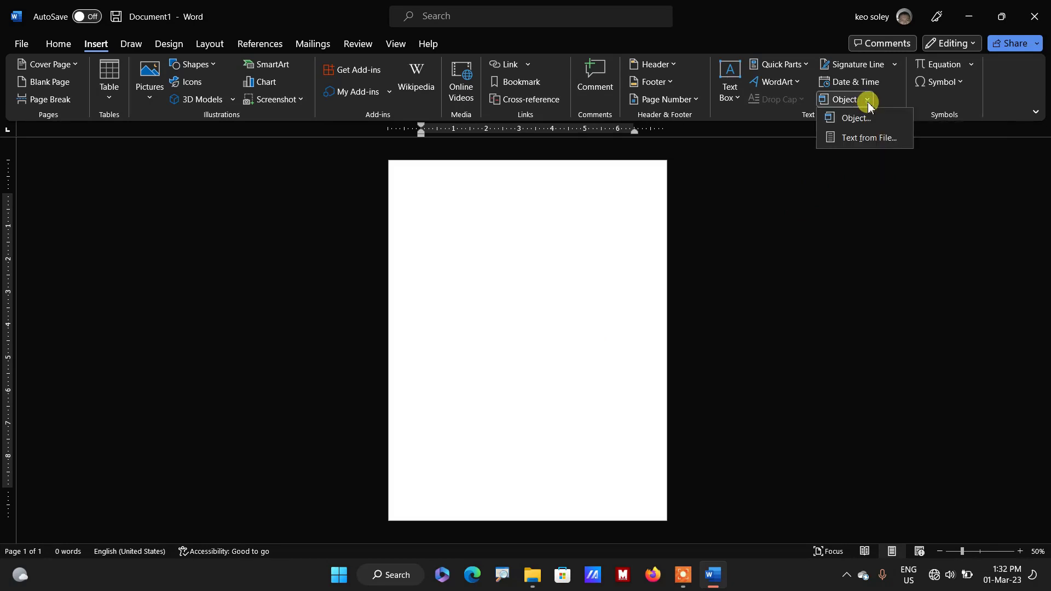
{"action": "left_click", "coordinate": [852, 145]}
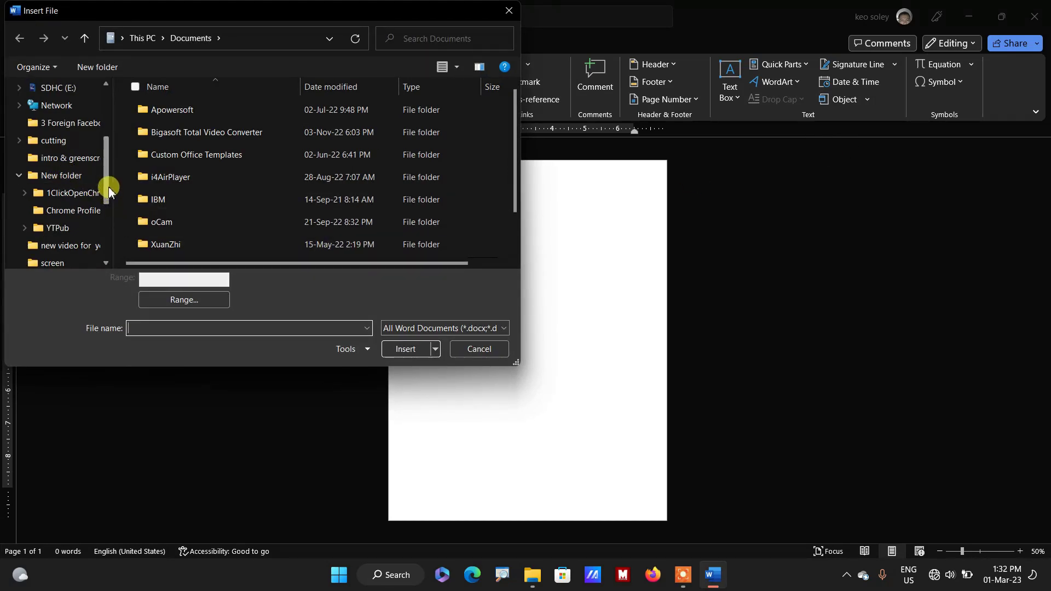
From Desktop > Test, select all four files 1.docx–4.docx and insert them.
{"action": "scroll", "coordinate": [107, 191], "scroll_direction": "up", "scroll_amount": 3}
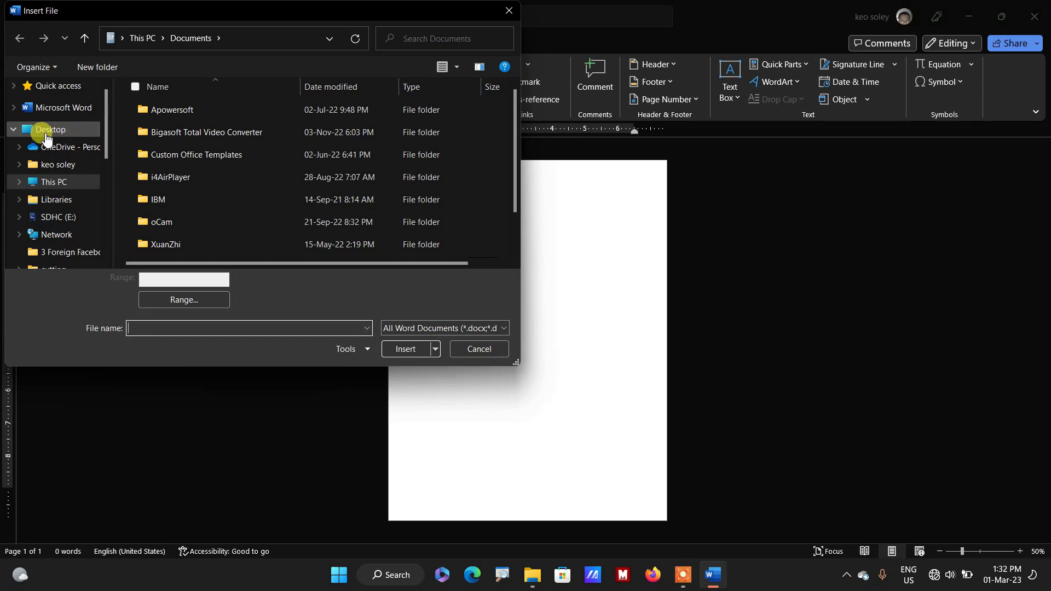
{"action": "left_click", "coordinate": [45, 131]}
{"action": "scroll", "coordinate": [347, 200], "scroll_direction": "down", "scroll_amount": 2}
{"action": "scroll", "coordinate": [350, 204], "scroll_direction": "down", "scroll_amount": 3}
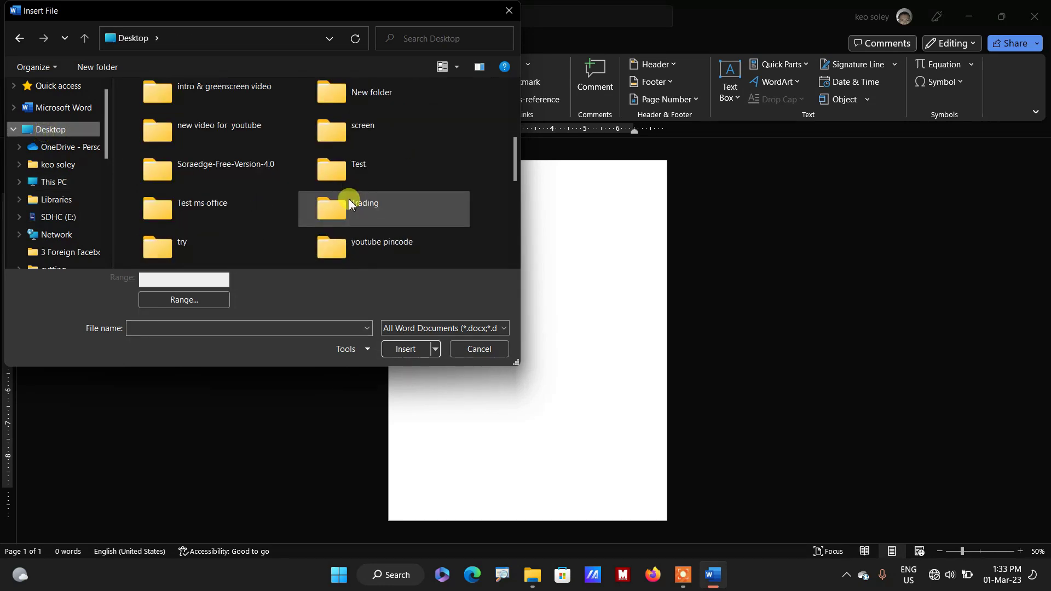
{"action": "left_click", "coordinate": [338, 179]}
{"action": "double_click", "coordinate": [337, 179]}
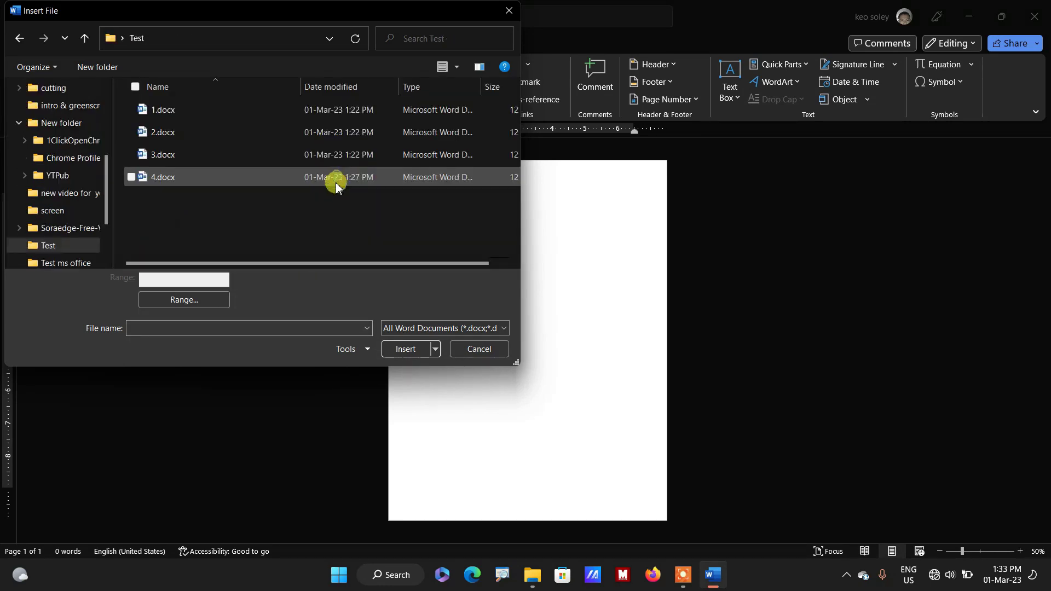
{"action": "left_click", "coordinate": [146, 110]}
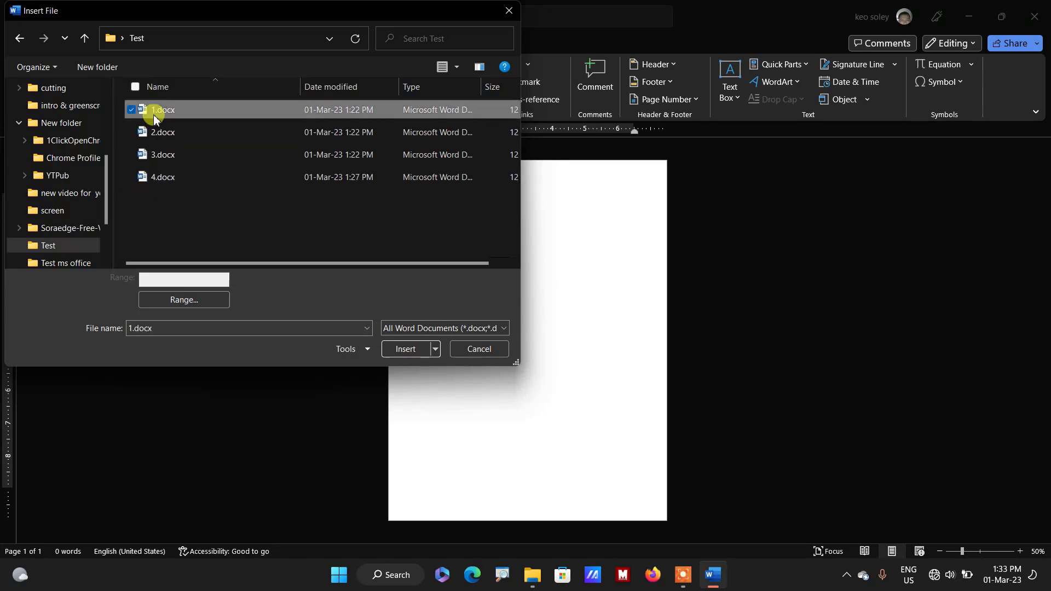
{"action": "key", "text": "ctrl+a"}
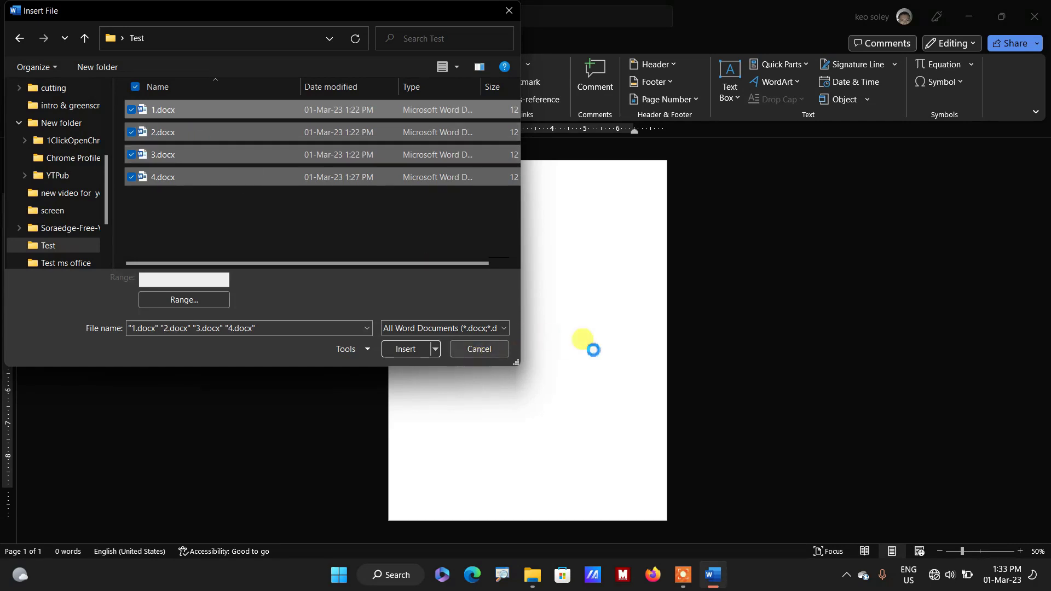
{"action": "left_click", "coordinate": [407, 350]}
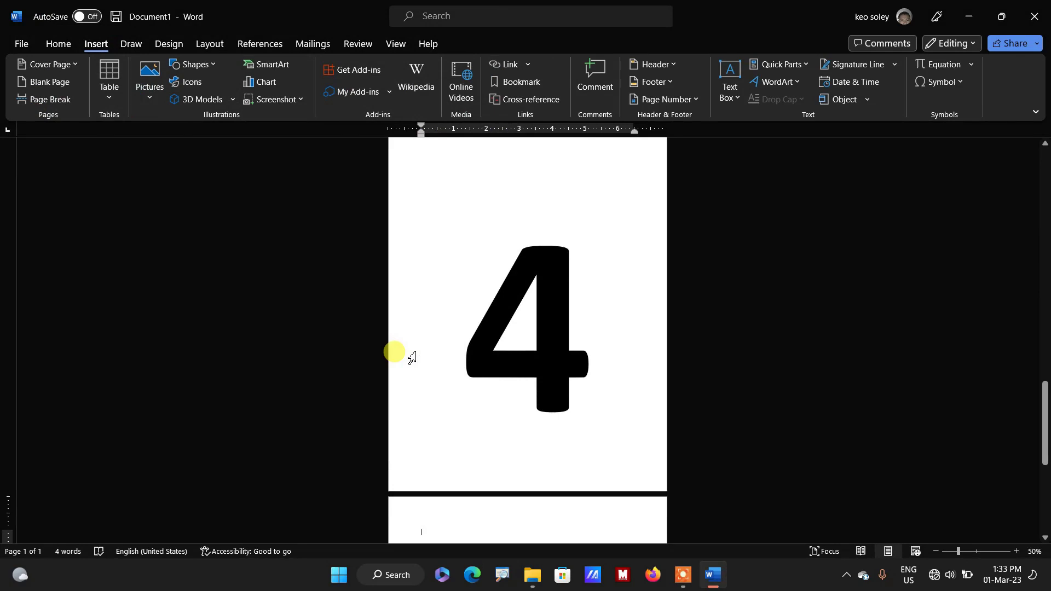
{"action": "scroll", "coordinate": [411, 357], "scroll_direction": "up", "scroll_amount": 3}
{"action": "scroll", "coordinate": [408, 356], "scroll_direction": "up", "scroll_amount": 3}
{"action": "scroll", "coordinate": [408, 357], "scroll_direction": "up", "scroll_amount": 3}
{"action": "scroll", "coordinate": [402, 360], "scroll_direction": "up", "scroll_amount": 3}
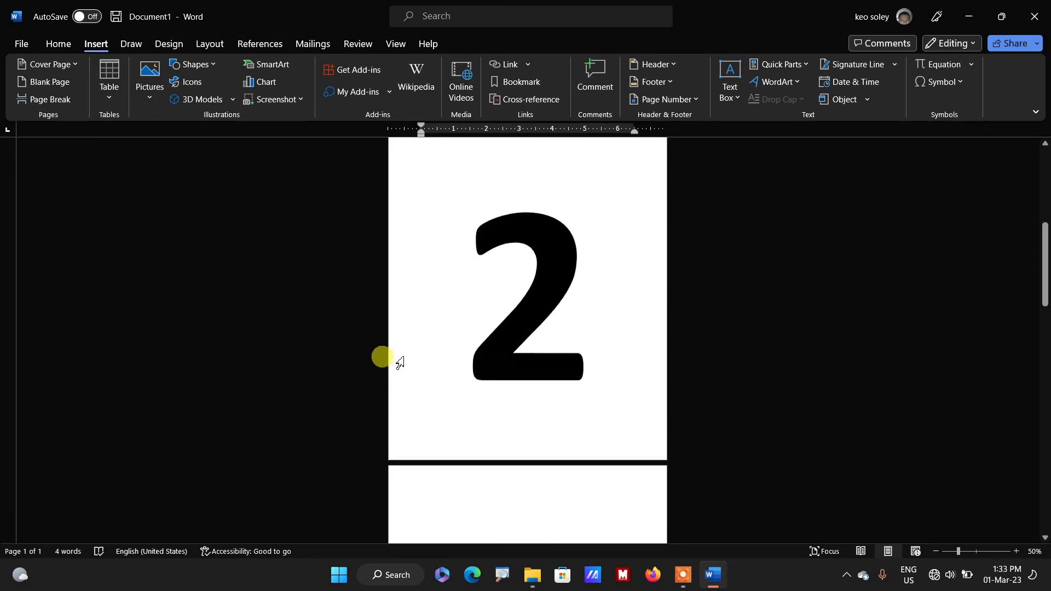
{"action": "scroll", "coordinate": [405, 356], "scroll_direction": "up", "scroll_amount": 3}
{"action": "scroll", "coordinate": [418, 352], "scroll_direction": "up", "scroll_amount": 3}
{"action": "mouse_move", "coordinate": [1042, 221]}
{"action": "left_mouse_down"}
{"action": "mouse_move", "coordinate": [1045, 452]}
{"action": "mouse_move", "coordinate": [1028, 510]}
{"action": "mouse_move", "coordinate": [1039, 429]}
{"action": "mouse_move", "coordinate": [1042, 494]}
{"action": "mouse_move", "coordinate": [1039, 504]}
{"action": "mouse_move", "coordinate": [1044, 206]}
{"action": "mouse_move", "coordinate": [1044, 481]}
{"action": "left_mouse_up"}
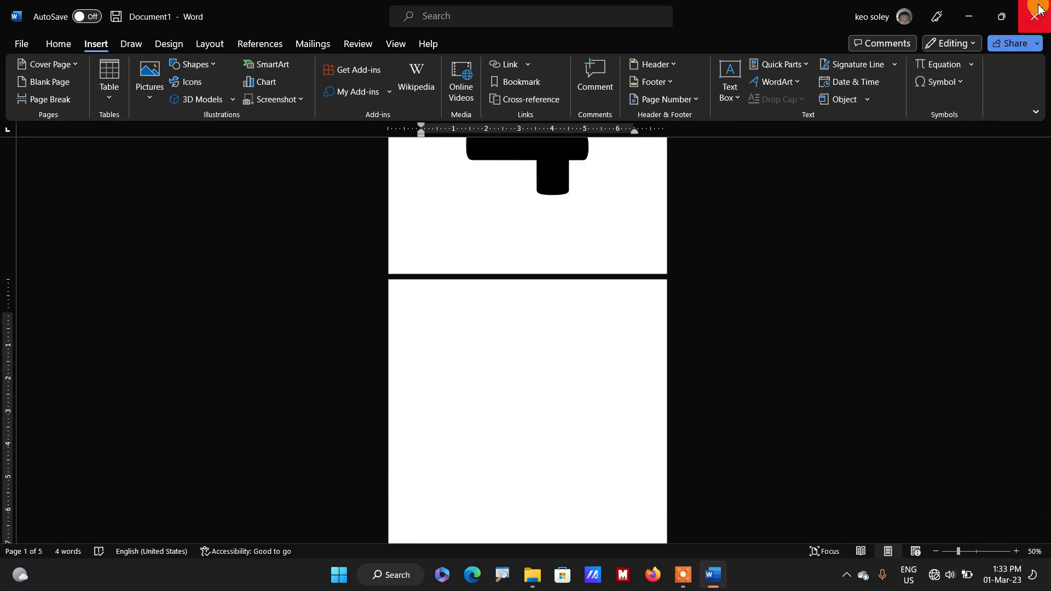
{"action": "left_click", "coordinate": [969, 15]}
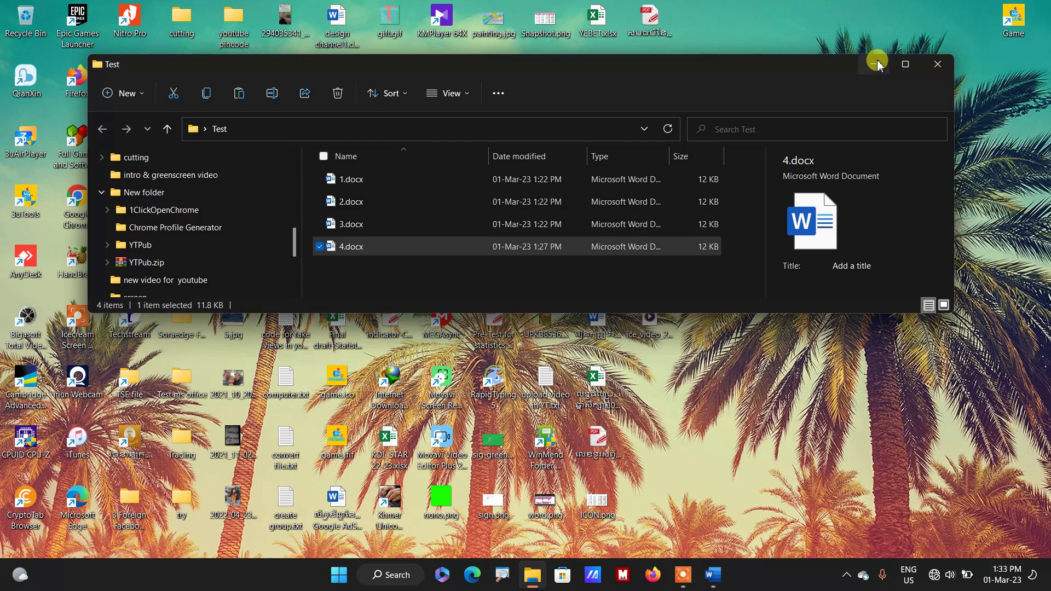
Minimize the Test folder window.
{"action": "left_click", "coordinate": [877, 64]}
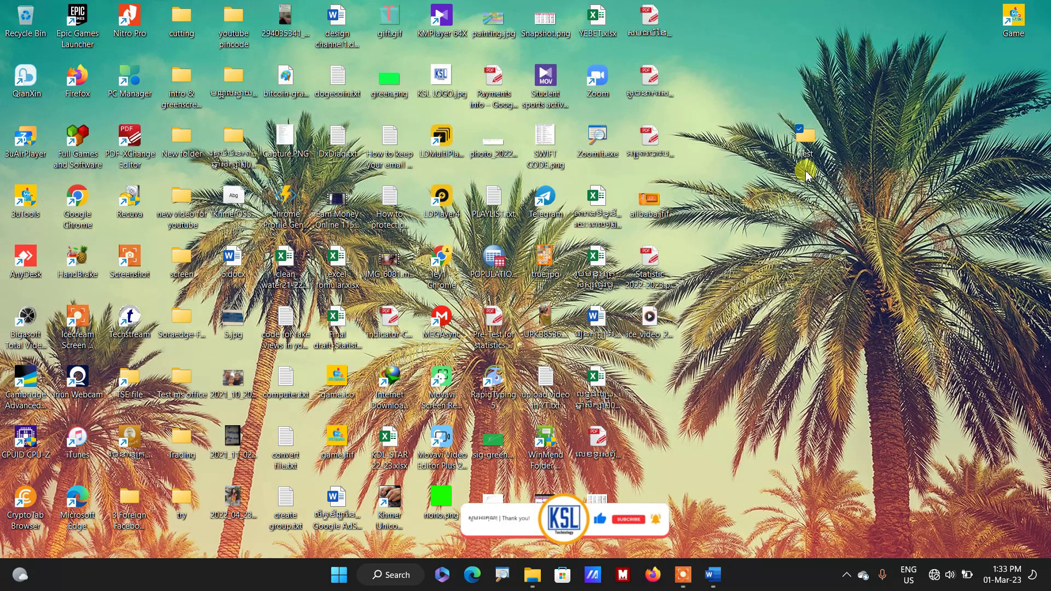